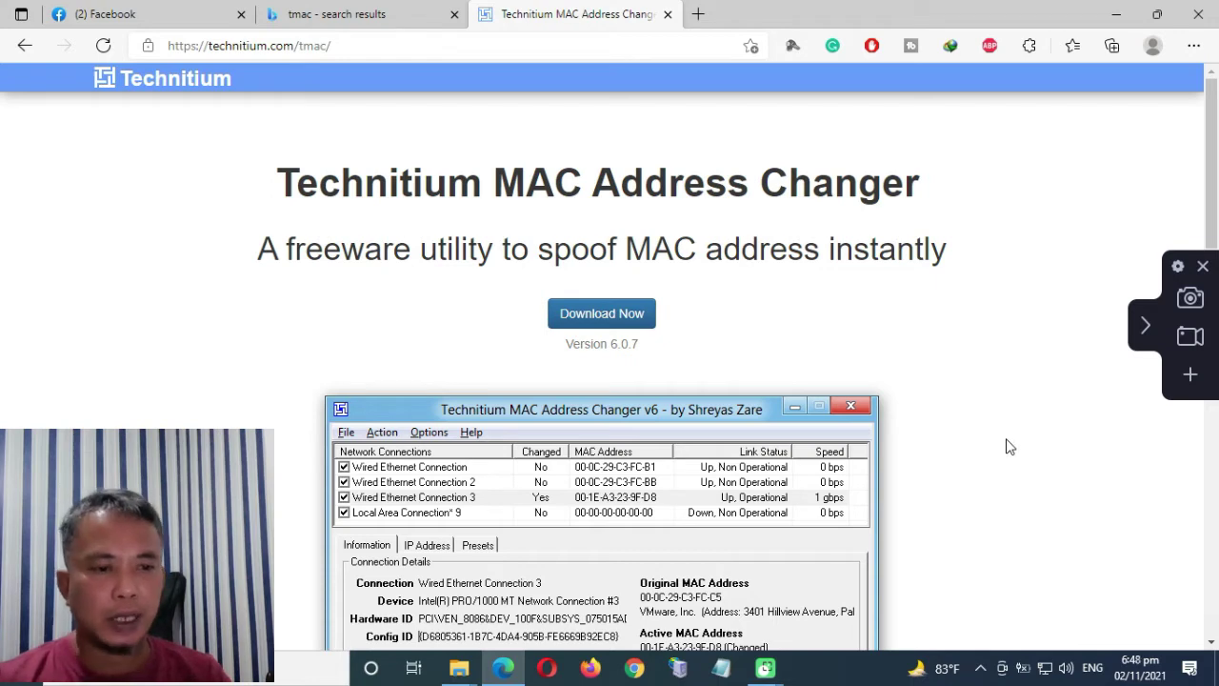
Step: Download TMACv6.0.7_Setup.zip through the direct download and open the folder it was saved in
{"action": "left_click", "coordinate": [626, 318]}
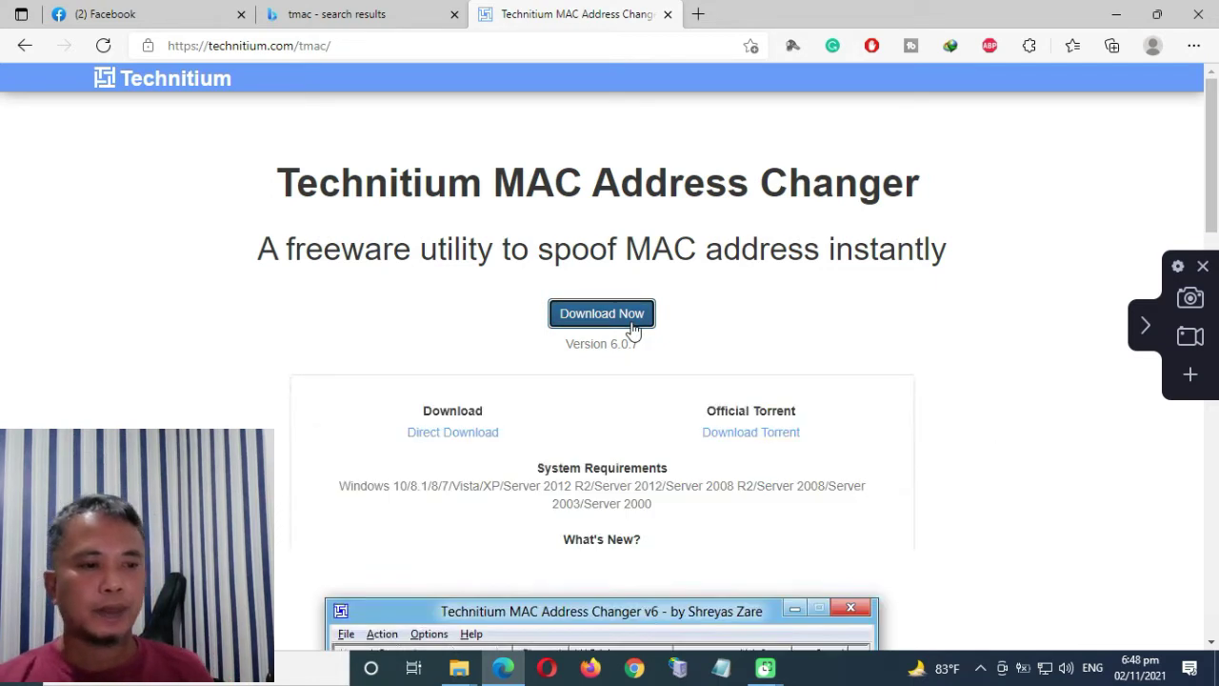
{"action": "scroll", "coordinate": [958, 452], "scroll_direction": "down", "scroll_amount": 2}
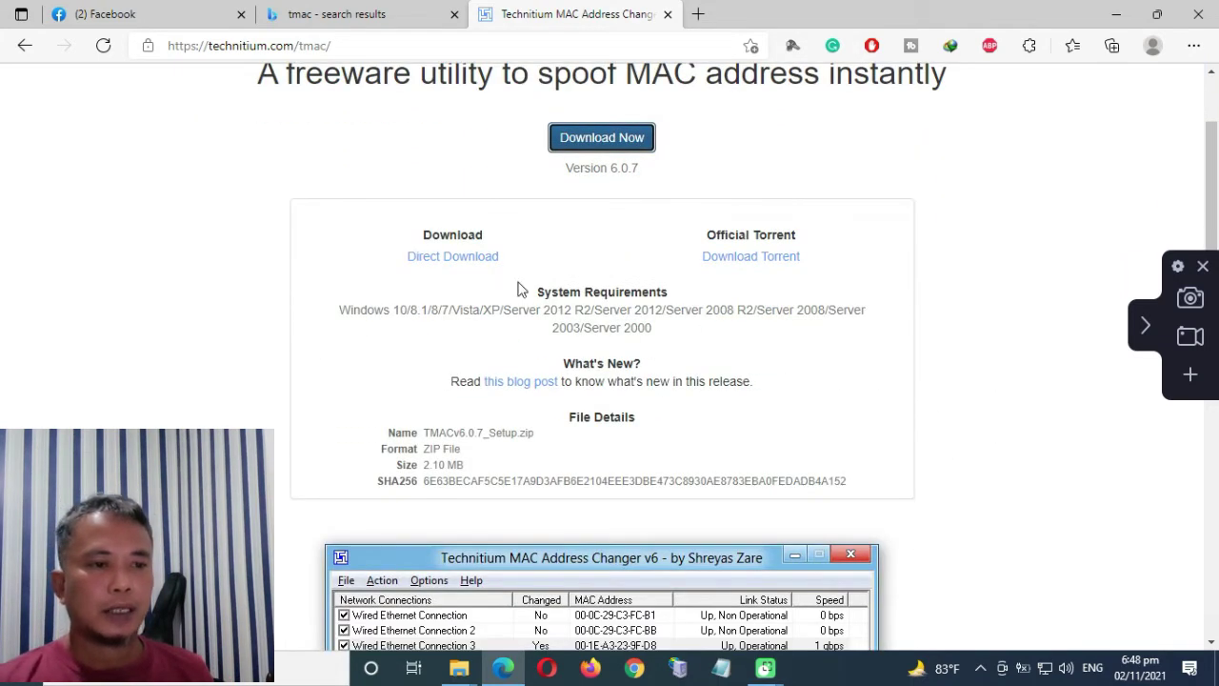
{"action": "left_click", "coordinate": [458, 258]}
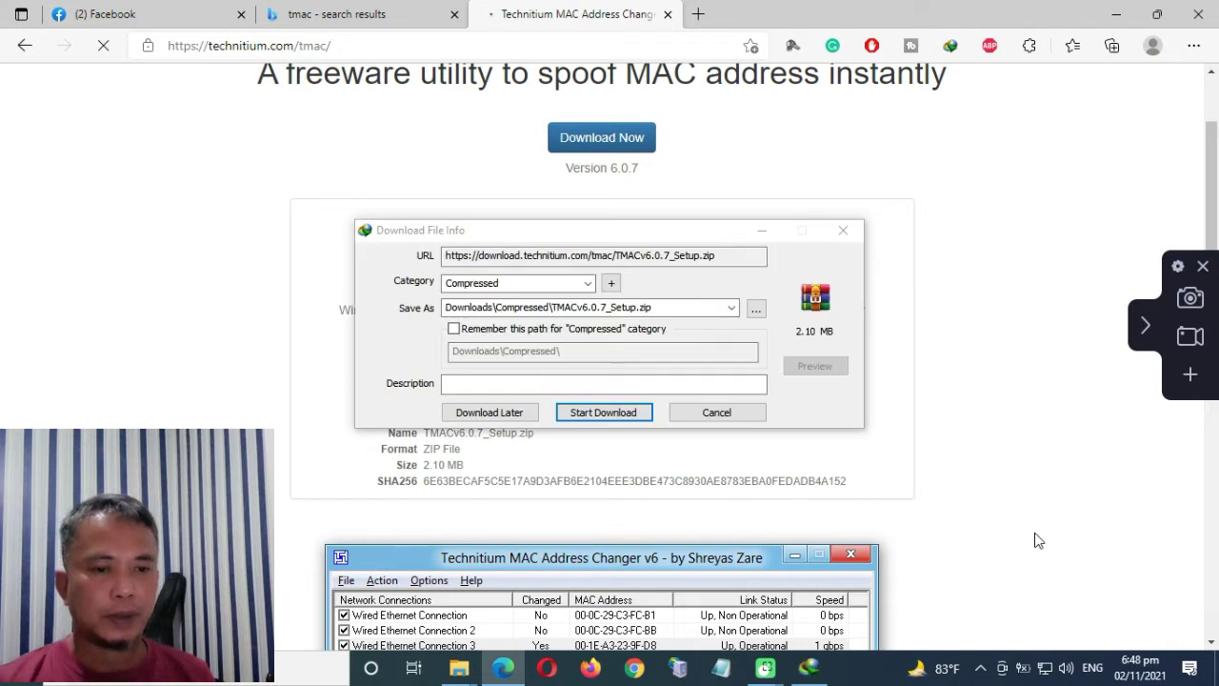
{"action": "left_click", "coordinate": [623, 414]}
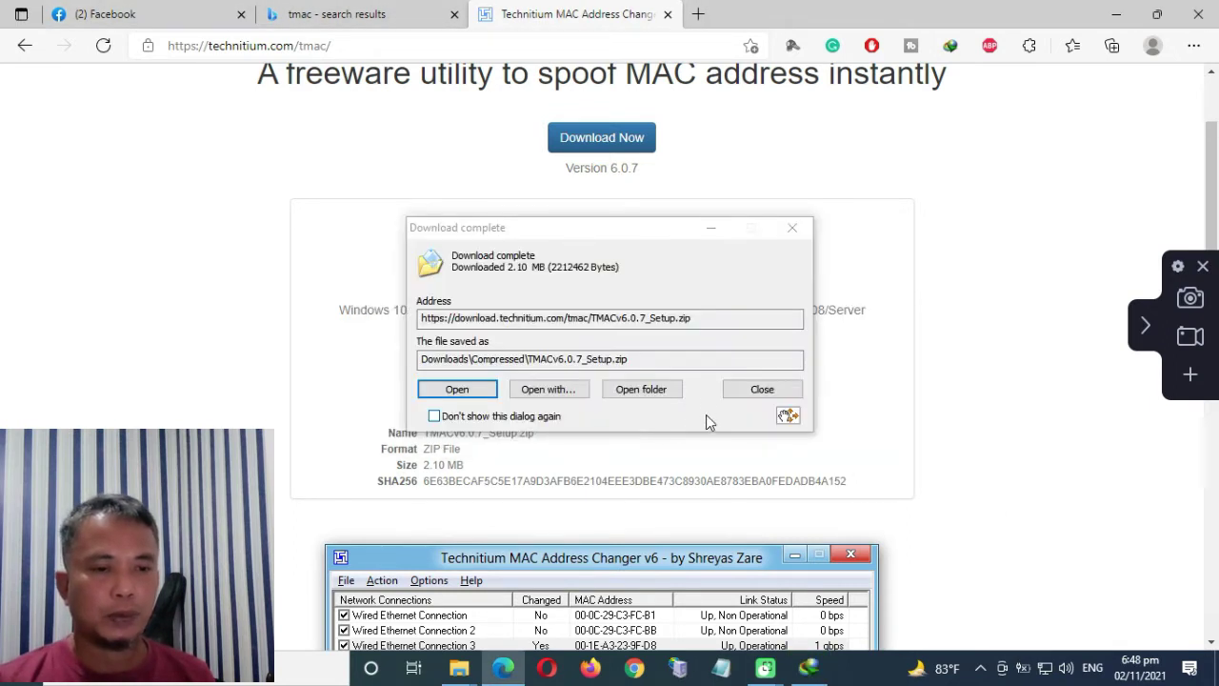
{"action": "left_click", "coordinate": [653, 390]}
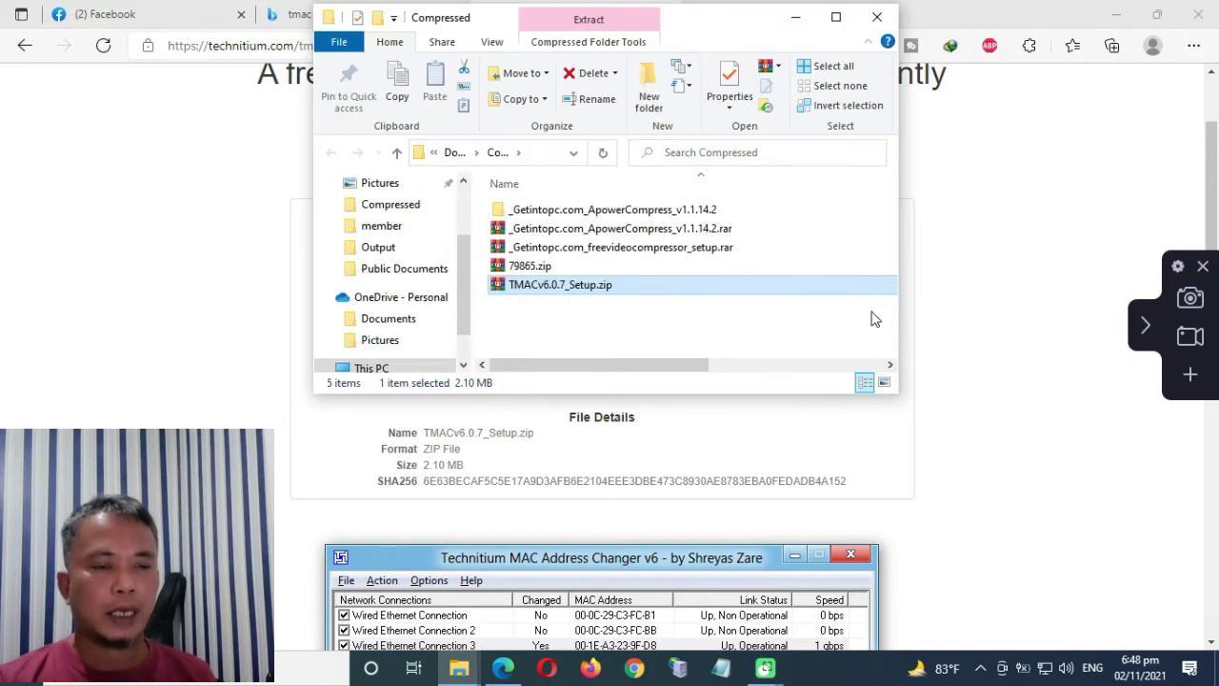
Step: Extract TMACv6.0.7_Setup.zip into its own TMACv6.0.7_Setup folder
{"action": "double_click", "coordinate": [547, 288]}
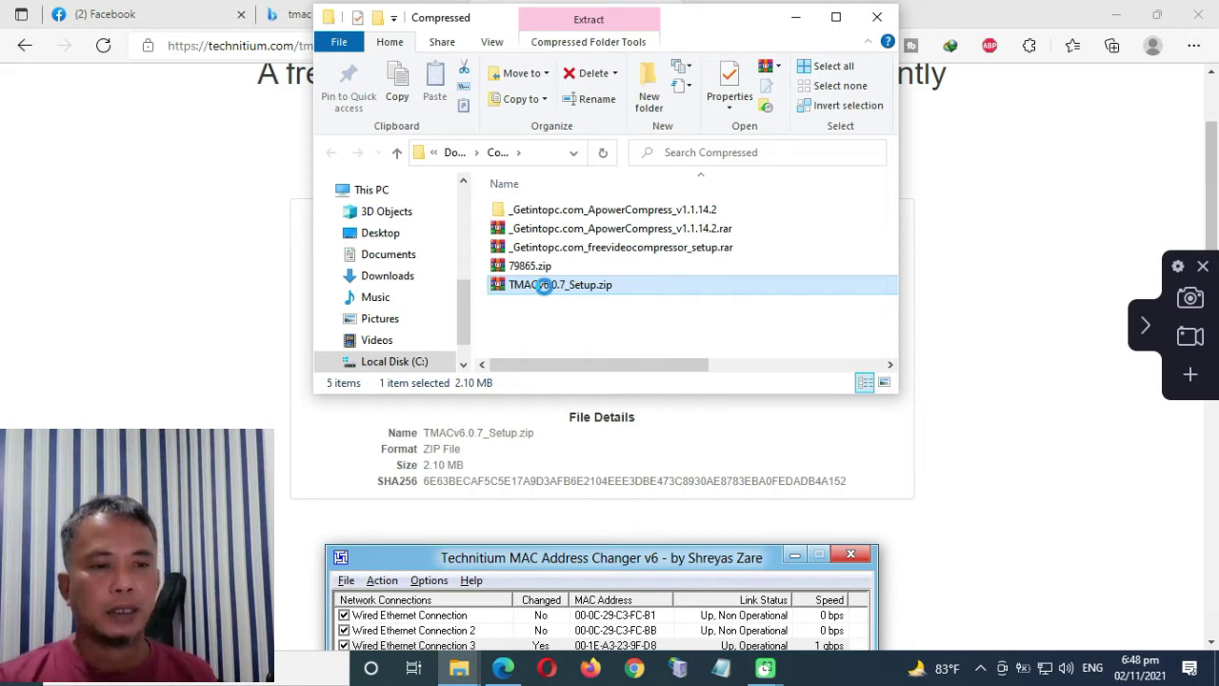
{"action": "right_click", "coordinate": [547, 291]}
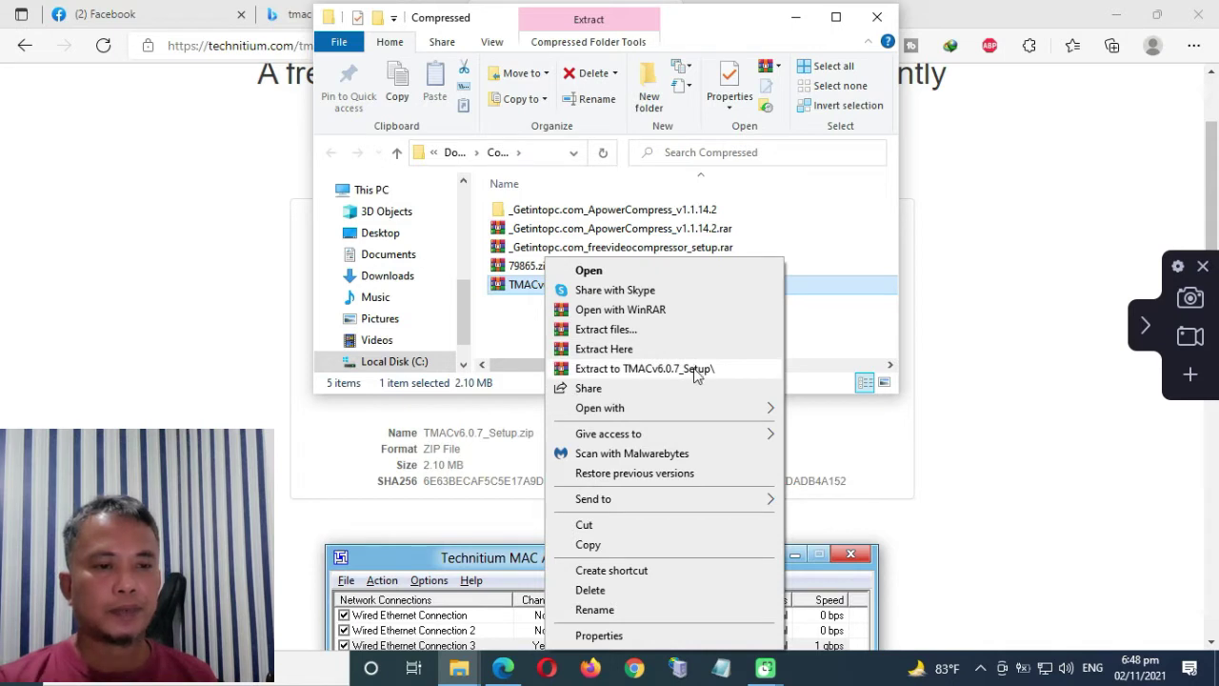
{"action": "left_click", "coordinate": [696, 371]}
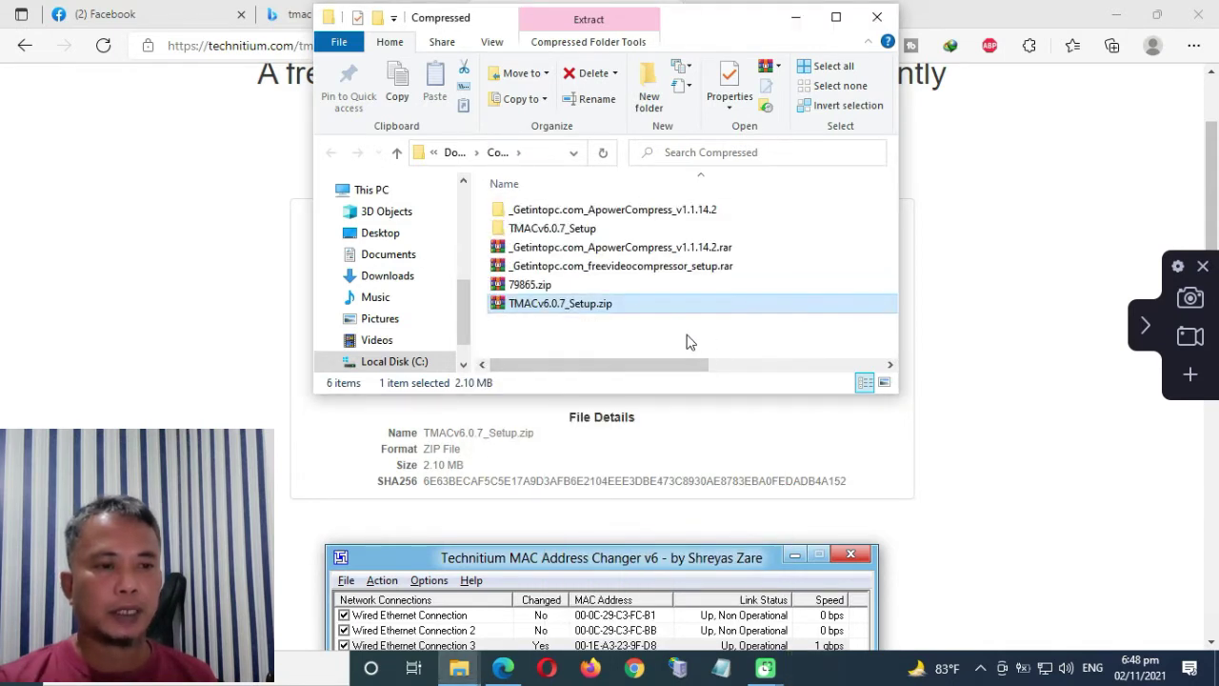
Step: Run TMACv6.0.7_Setup.exe from the extracted TMACv6.0.7_Setup folder and allow it to make changes
{"action": "left_click", "coordinate": [566, 237]}
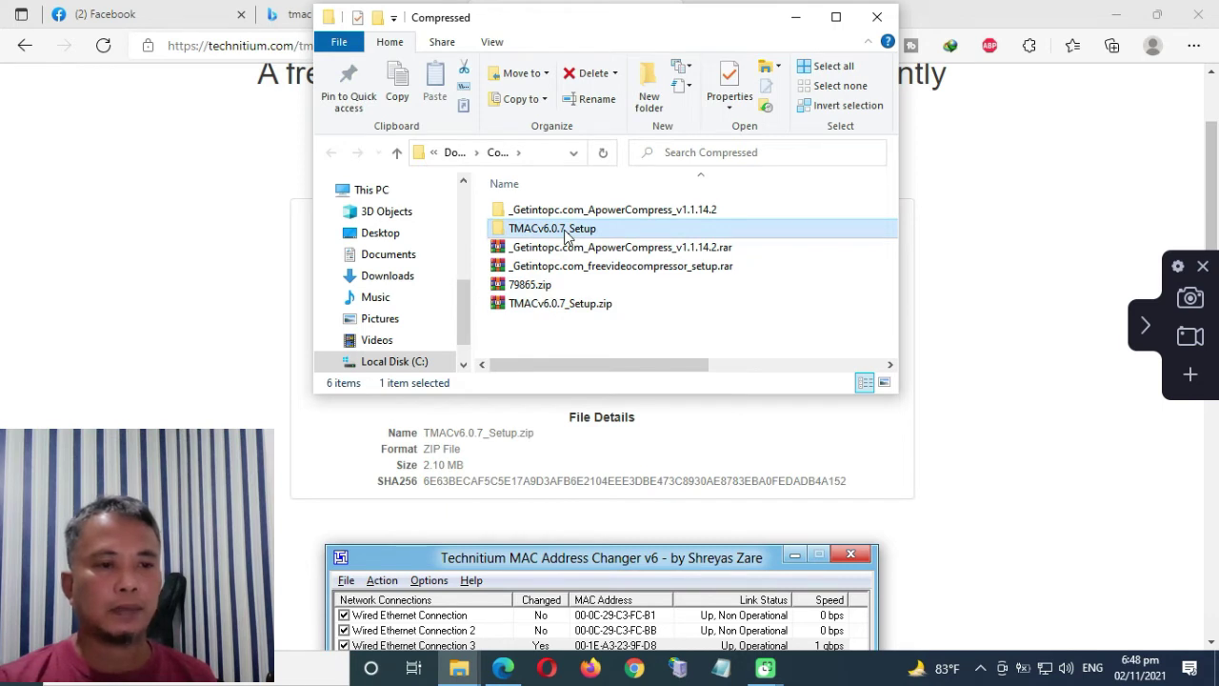
{"action": "double_click", "coordinate": [566, 234]}
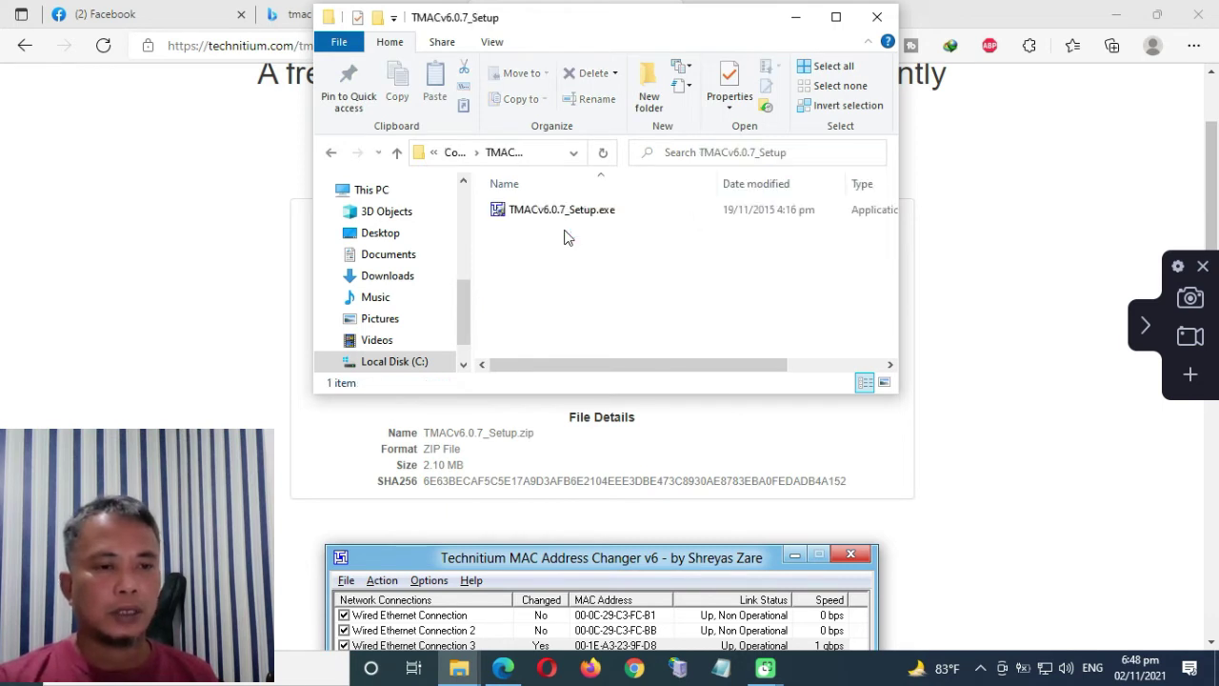
{"action": "double_click", "coordinate": [569, 210]}
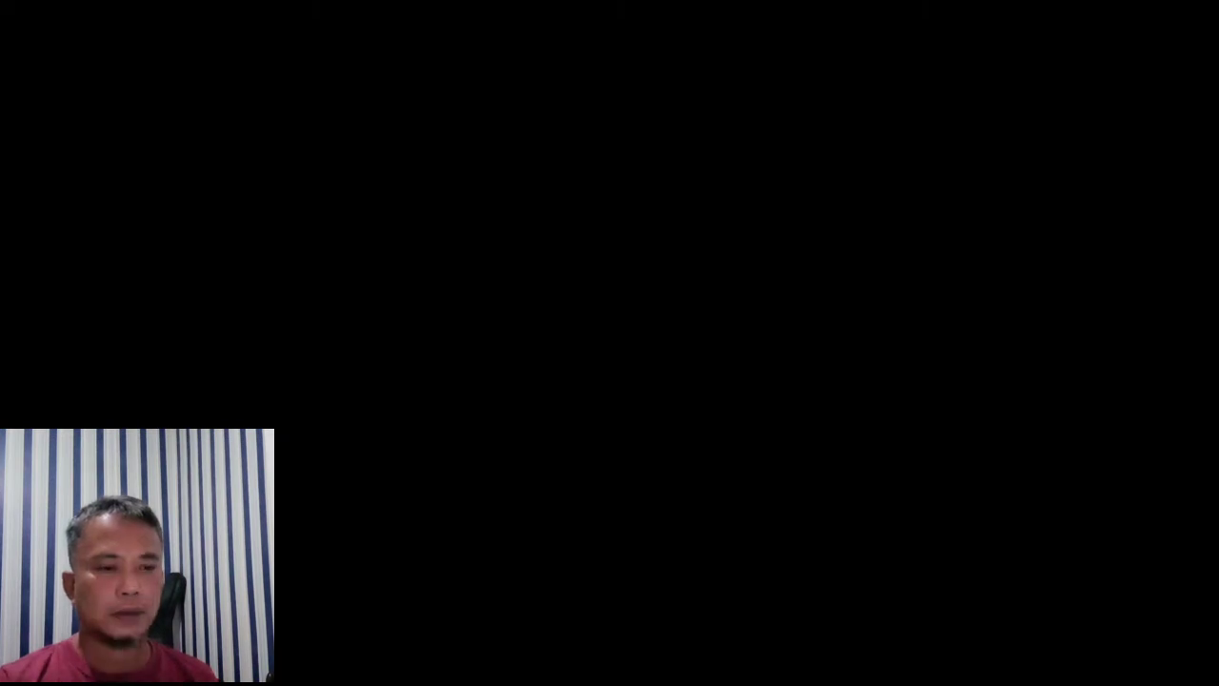
{"action": "left_click", "coordinate": [551, 469]}
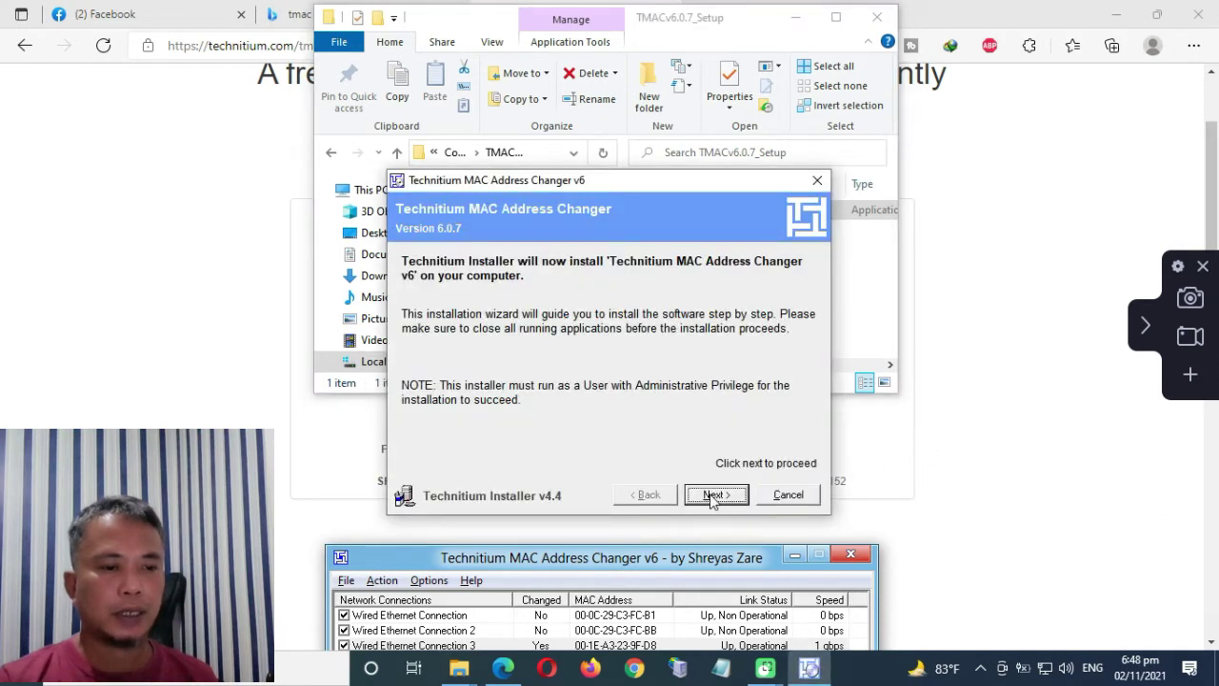
Step: Accept the license terms, install Technitium MAC Address Changer v6 with the default shortcut options, and close the installer and folder window
{"action": "left_click", "coordinate": [714, 495]}
{"action": "left_click", "coordinate": [470, 424]}
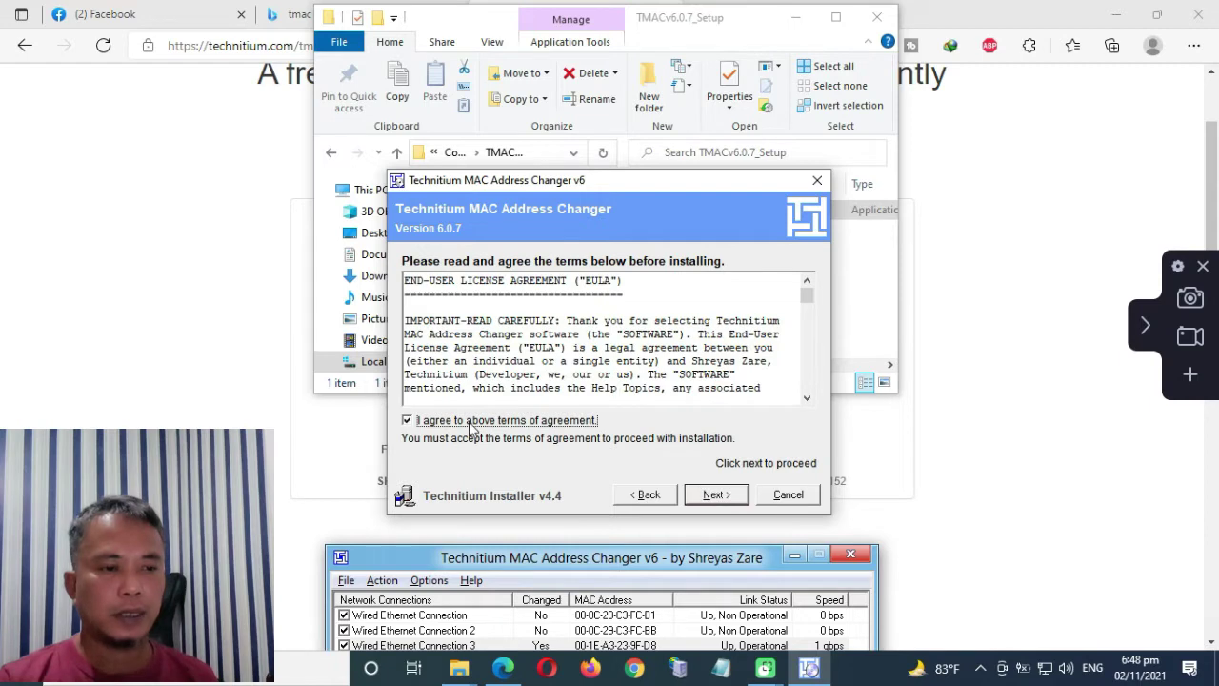
{"action": "left_click", "coordinate": [741, 496]}
{"action": "left_click", "coordinate": [741, 496]}
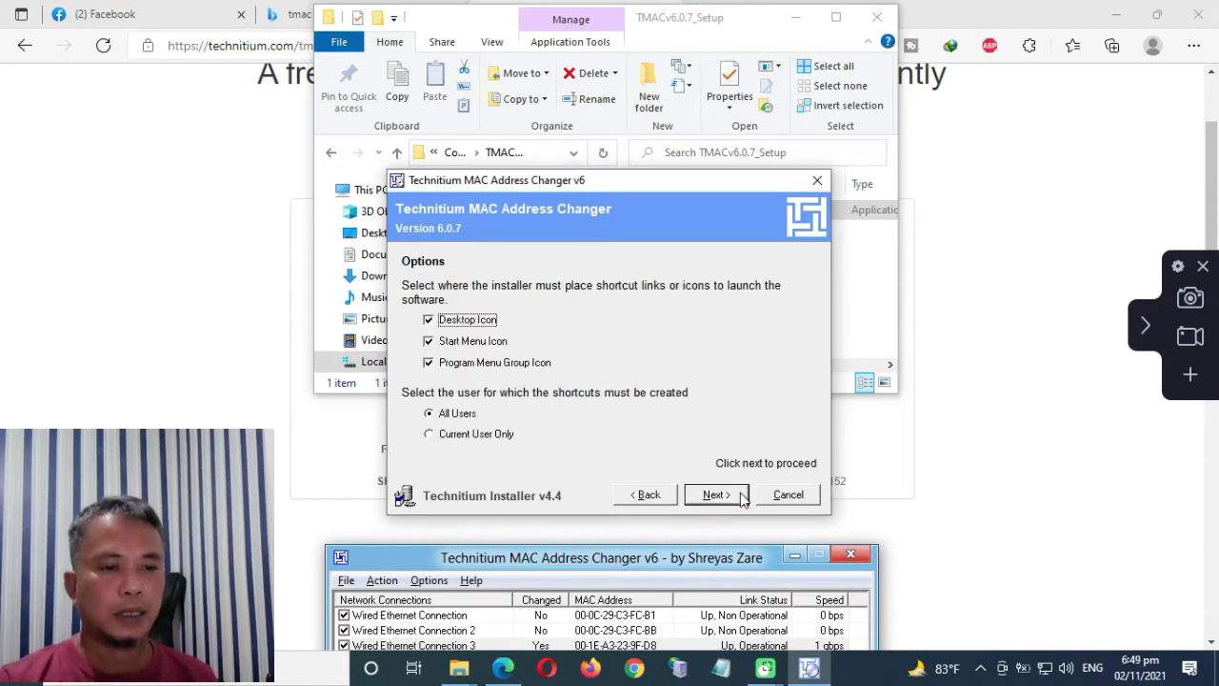
{"action": "left_click", "coordinate": [742, 497]}
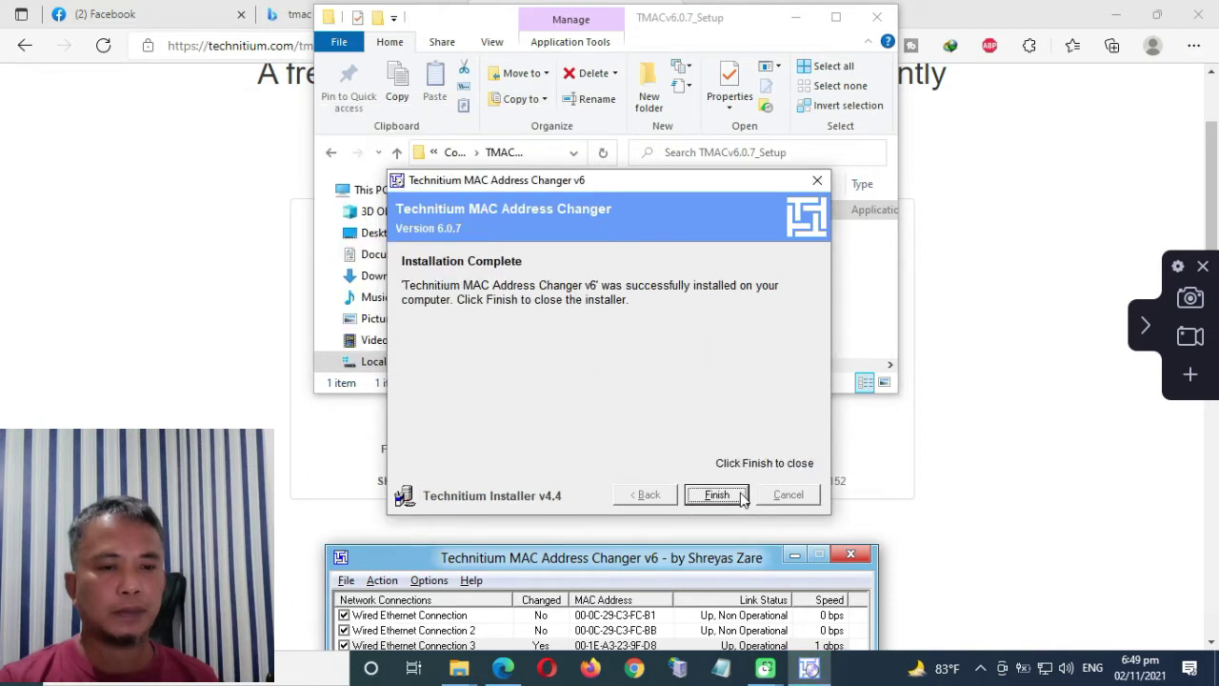
{"action": "left_click", "coordinate": [742, 496]}
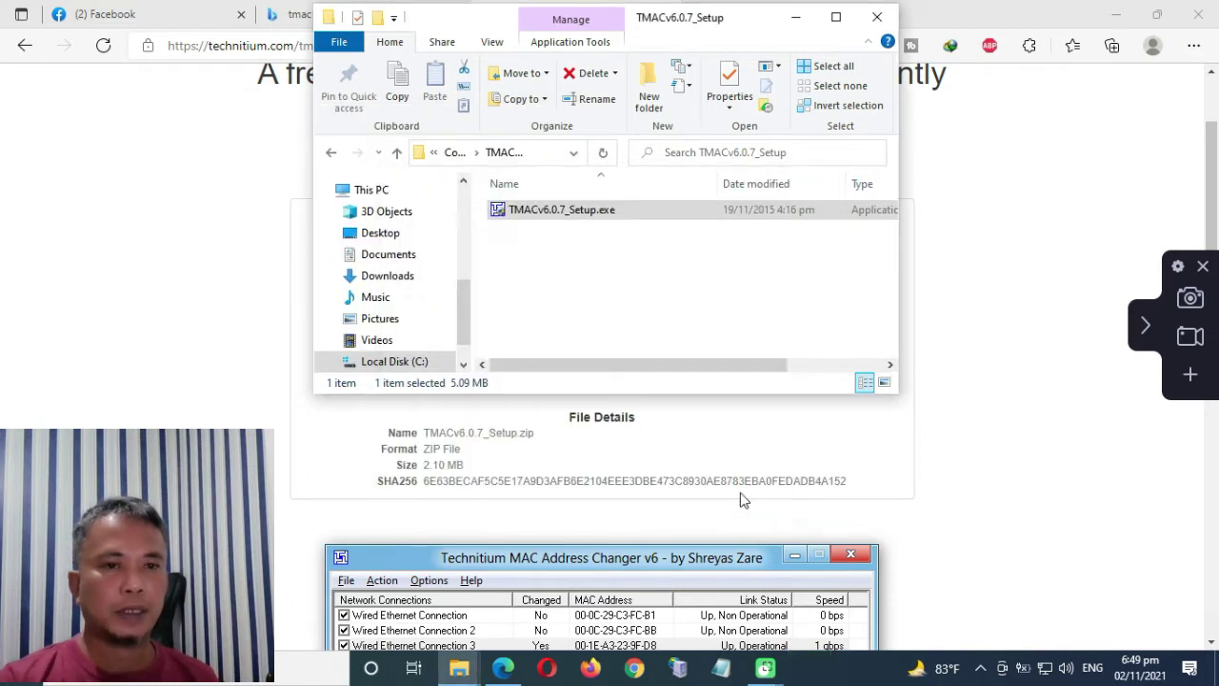
{"action": "left_click", "coordinate": [888, 17]}
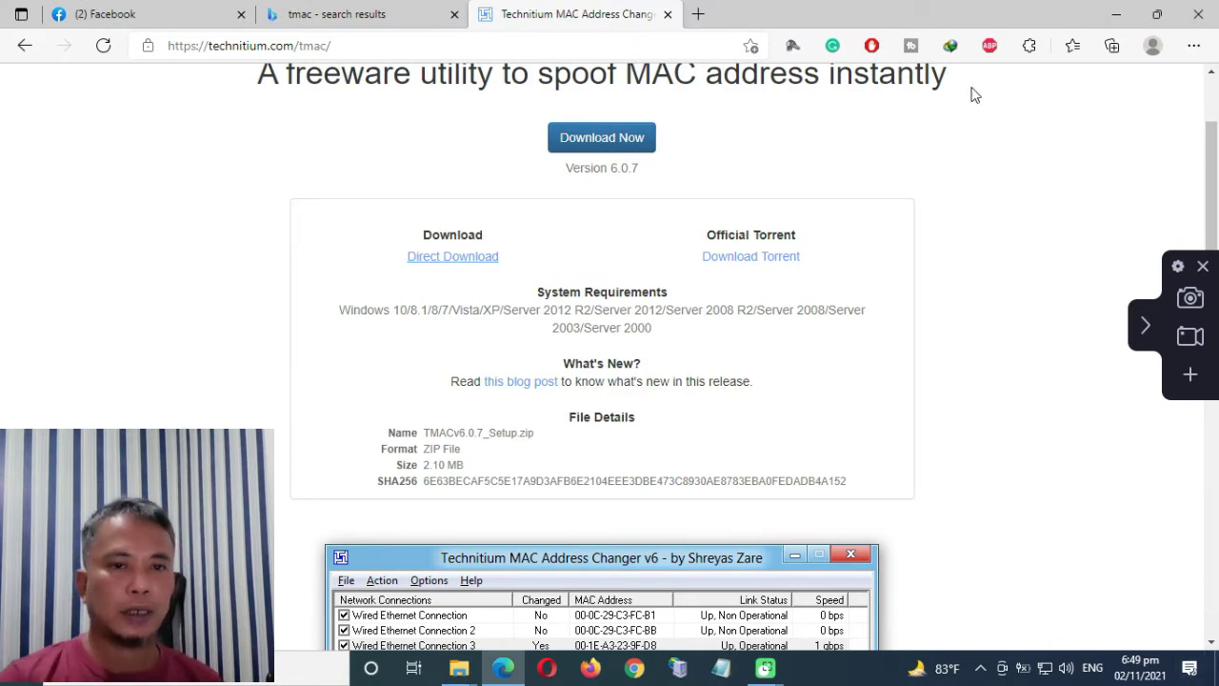
Step: Minimize the browser and launch TMAC v6 from the desktop, allowing it to make changes
{"action": "right_click", "coordinate": [873, 10]}
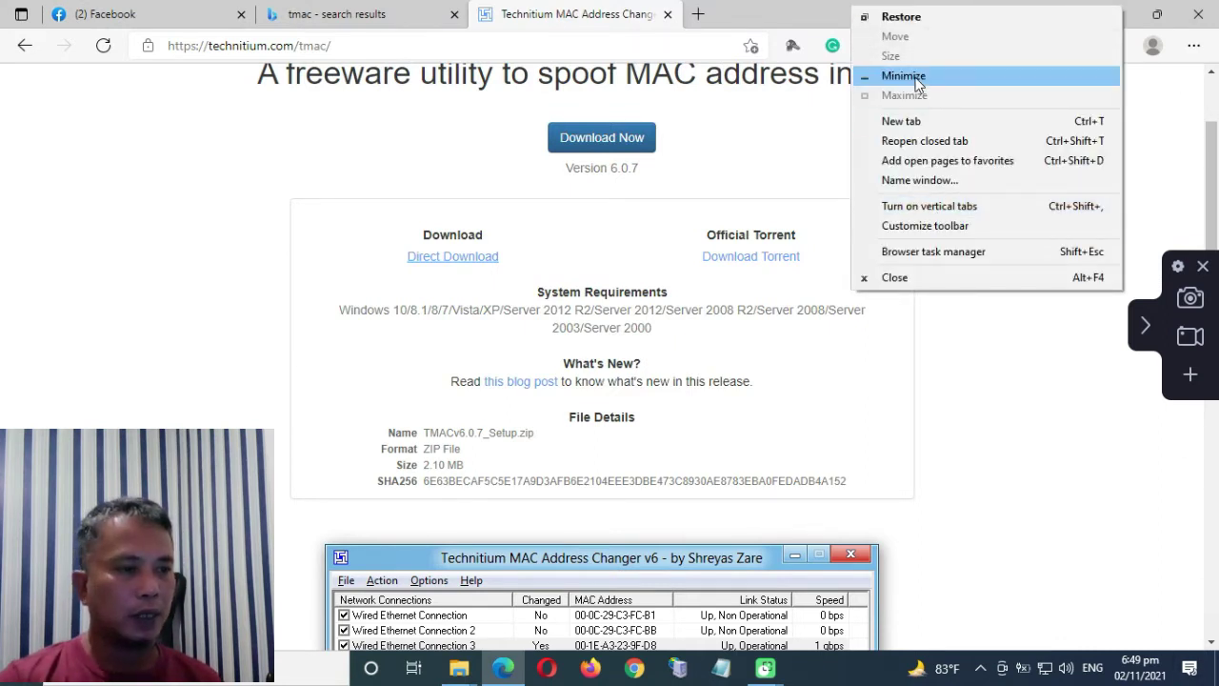
{"action": "left_click", "coordinate": [910, 76]}
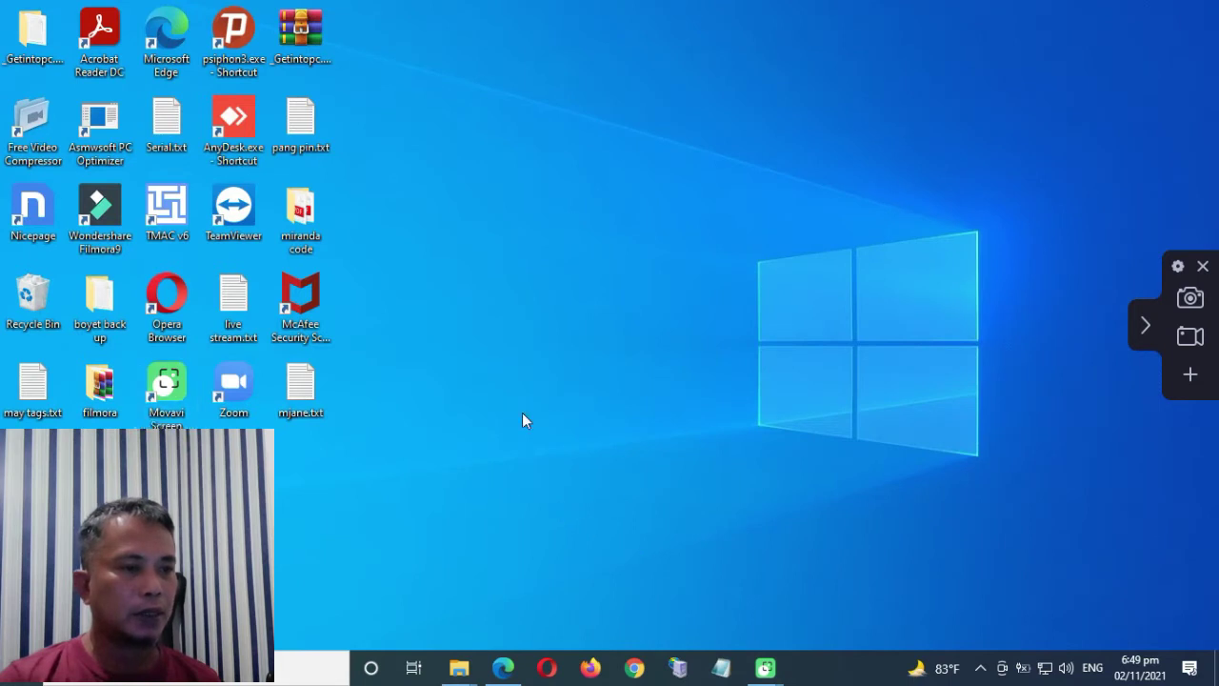
{"action": "double_click", "coordinate": [179, 212]}
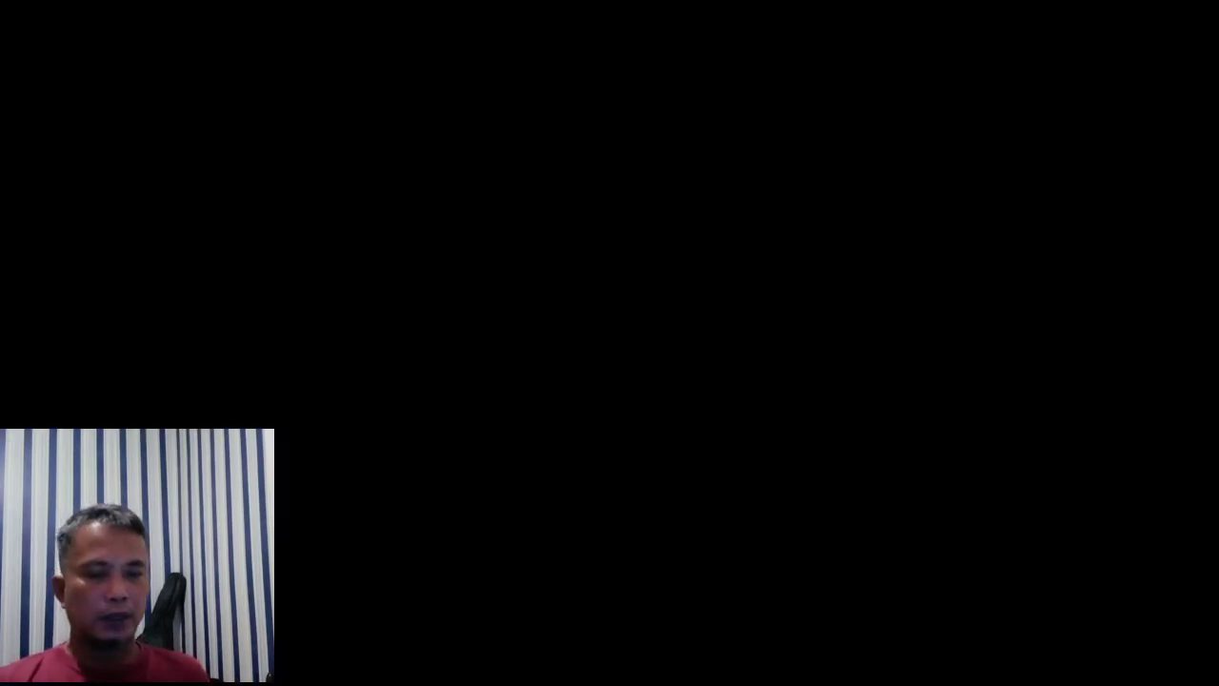
{"action": "left_click", "coordinate": [575, 455]}
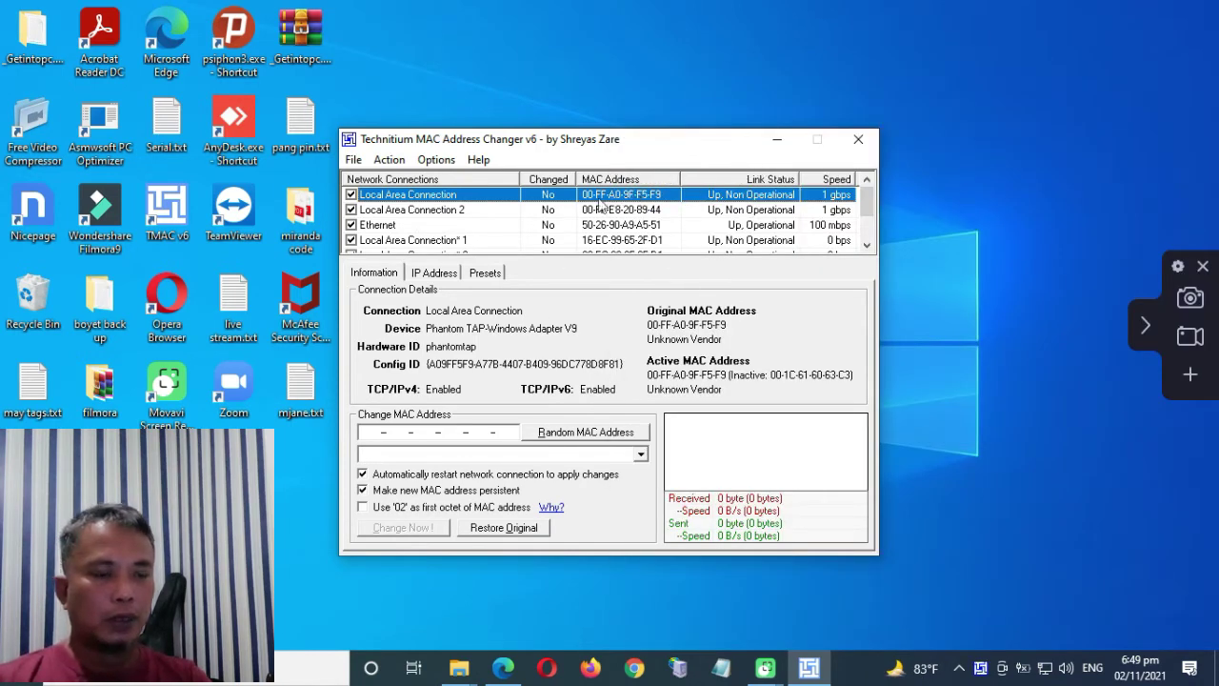
Step: Examine the connection details of the local area connections and the Wi-Fi adapter
{"action": "left_click", "coordinate": [456, 205]}
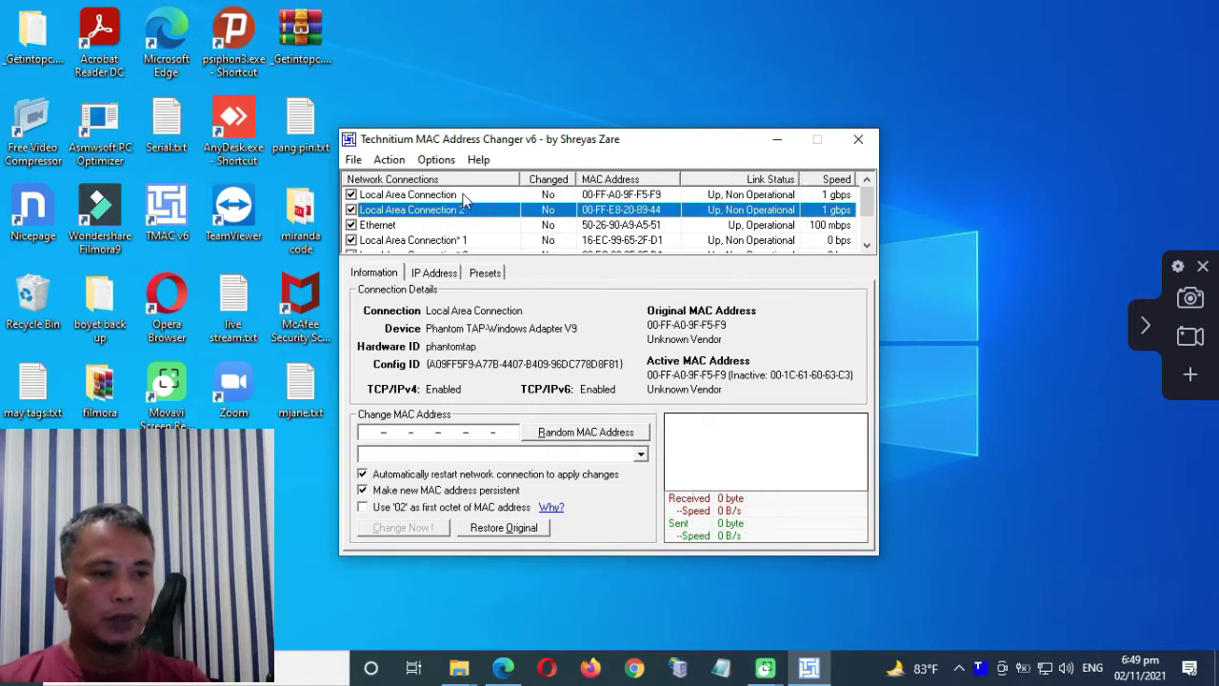
{"action": "left_click", "coordinate": [465, 211]}
{"action": "left_click", "coordinate": [468, 225]}
{"action": "left_click", "coordinate": [468, 210]}
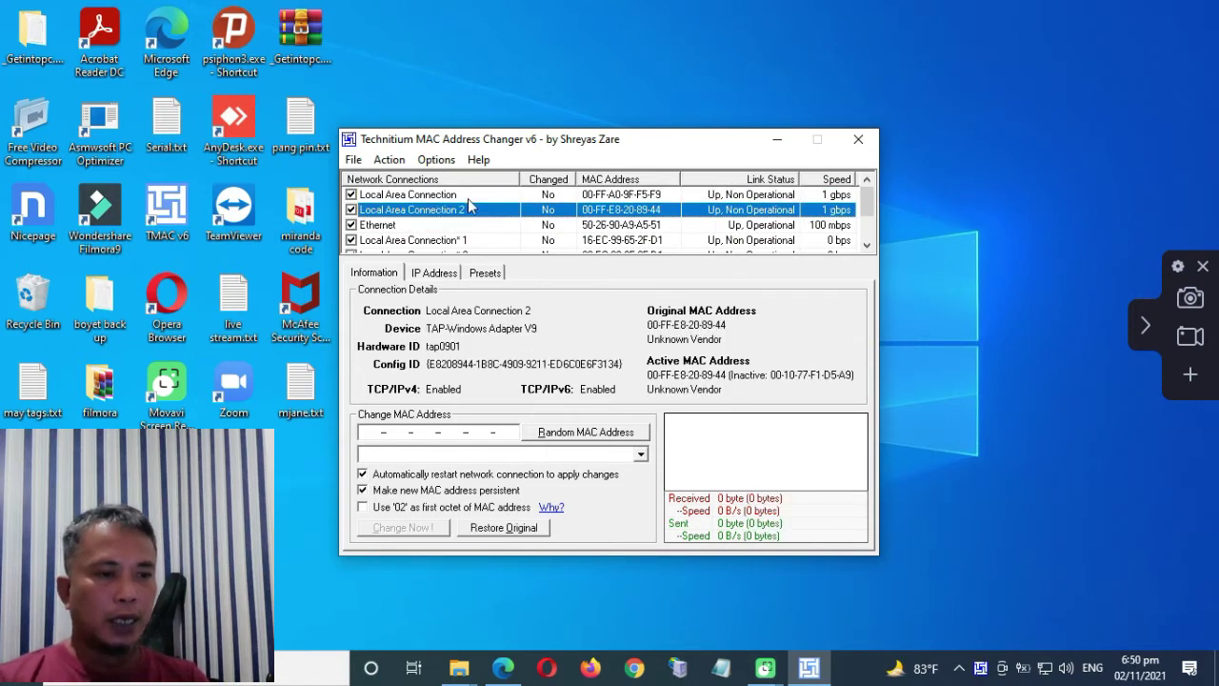
{"action": "left_click", "coordinate": [469, 197]}
{"action": "scroll", "coordinate": [503, 239], "scroll_direction": "down", "scroll_amount": 1}
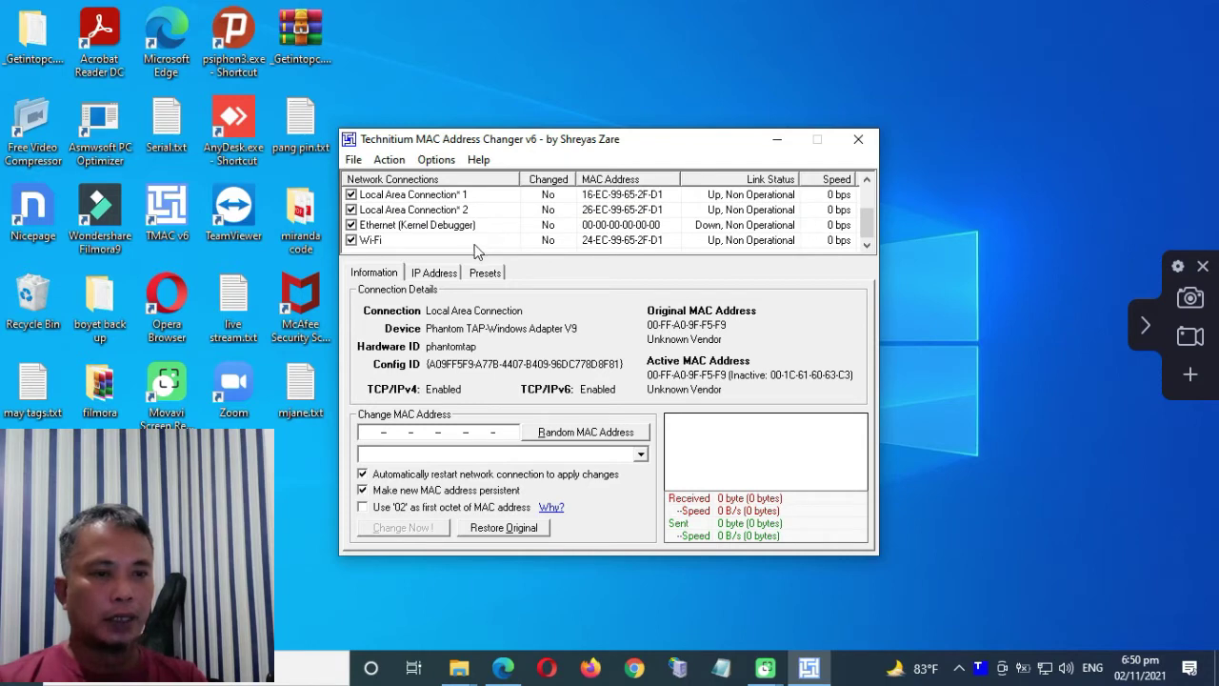
{"action": "left_click", "coordinate": [469, 242]}
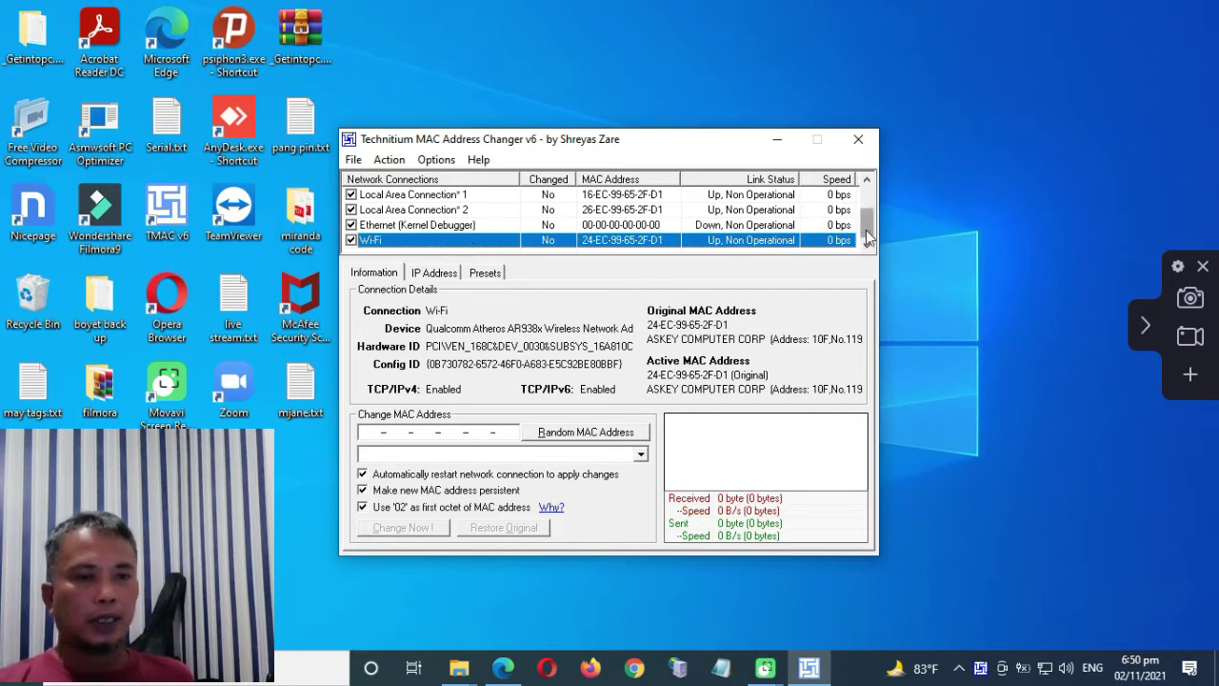
Step: Compare the MAC addresses and traffic of Local Area Connection, Local Area Connection 2, Ethernet and Local Area Connection* 1
{"action": "left_click_drag", "start_coordinate": [867, 228], "coordinate": [867, 196]}
{"action": "left_click", "coordinate": [645, 198]}
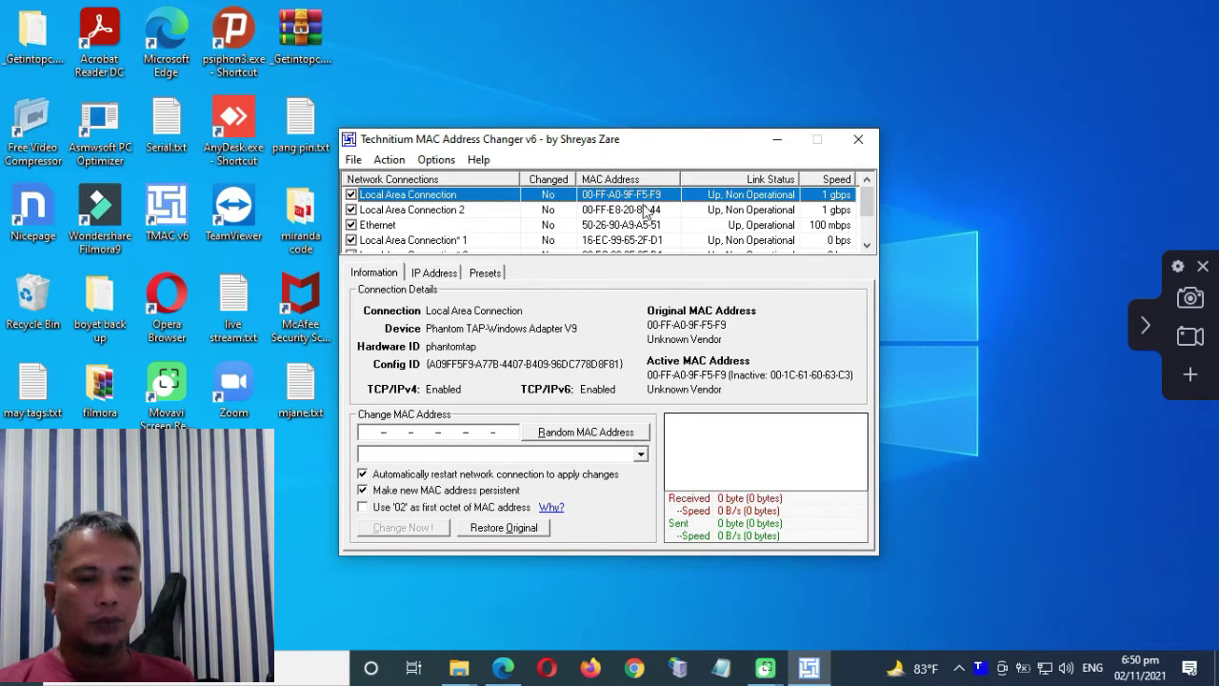
{"action": "left_click", "coordinate": [618, 212]}
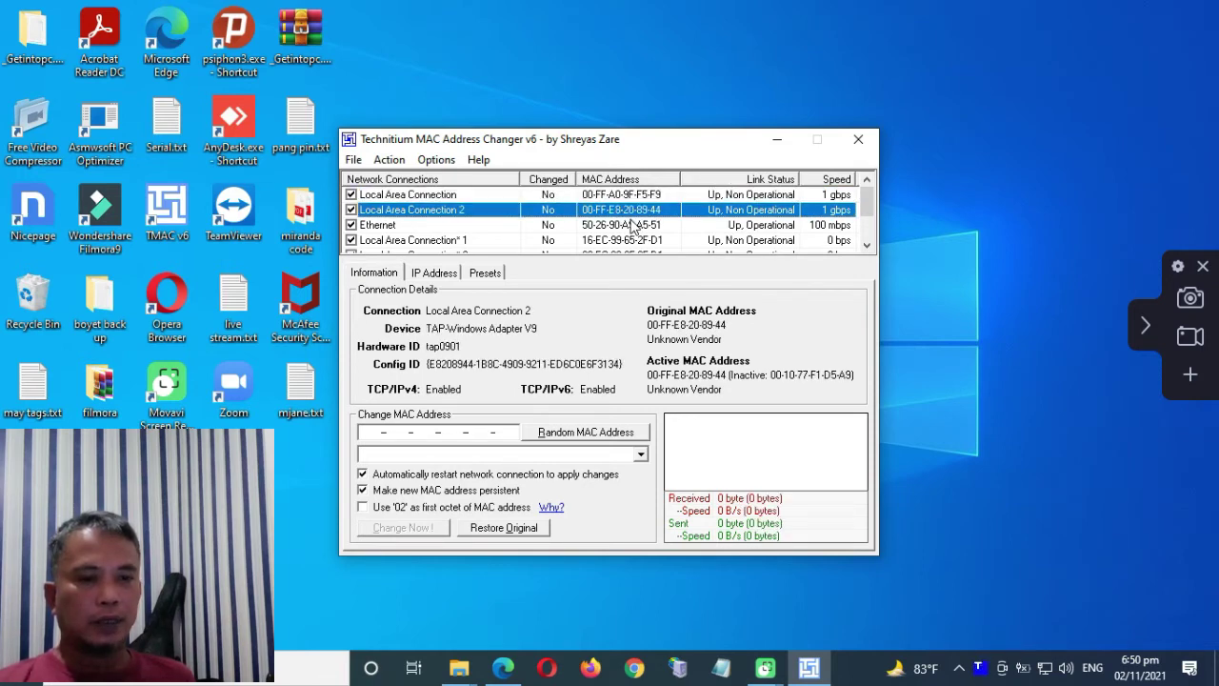
{"action": "left_click", "coordinate": [635, 226]}
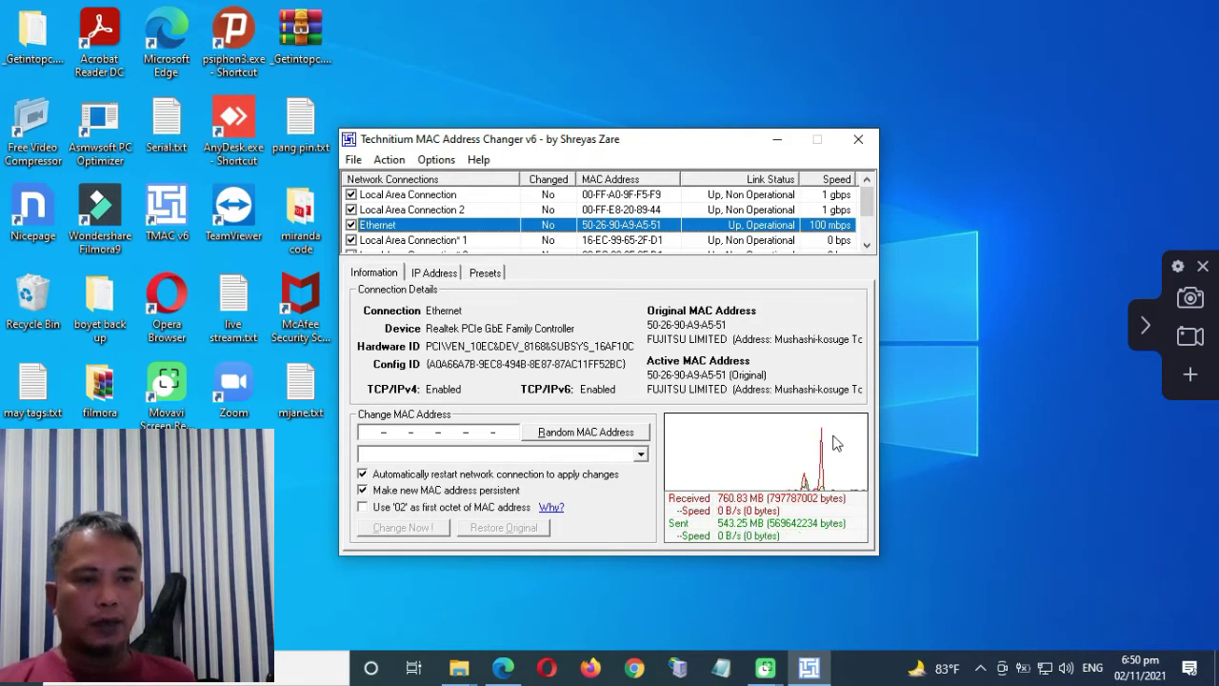
{"action": "left_click", "coordinate": [634, 195]}
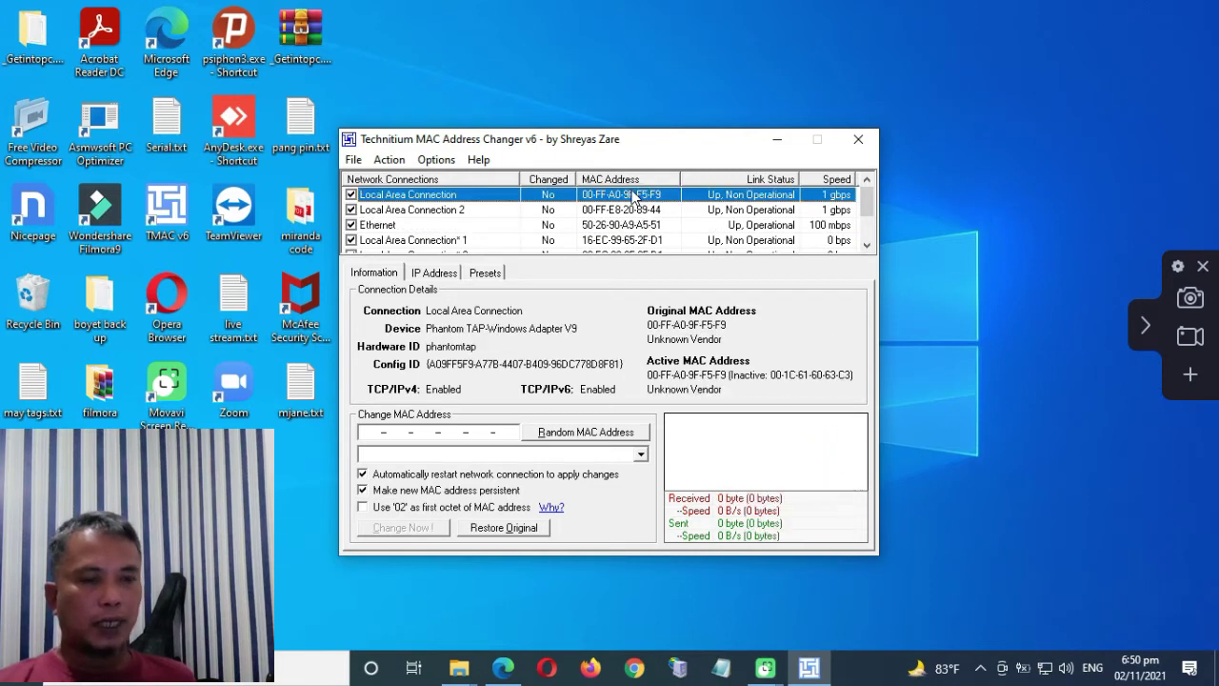
{"action": "left_click", "coordinate": [646, 212]}
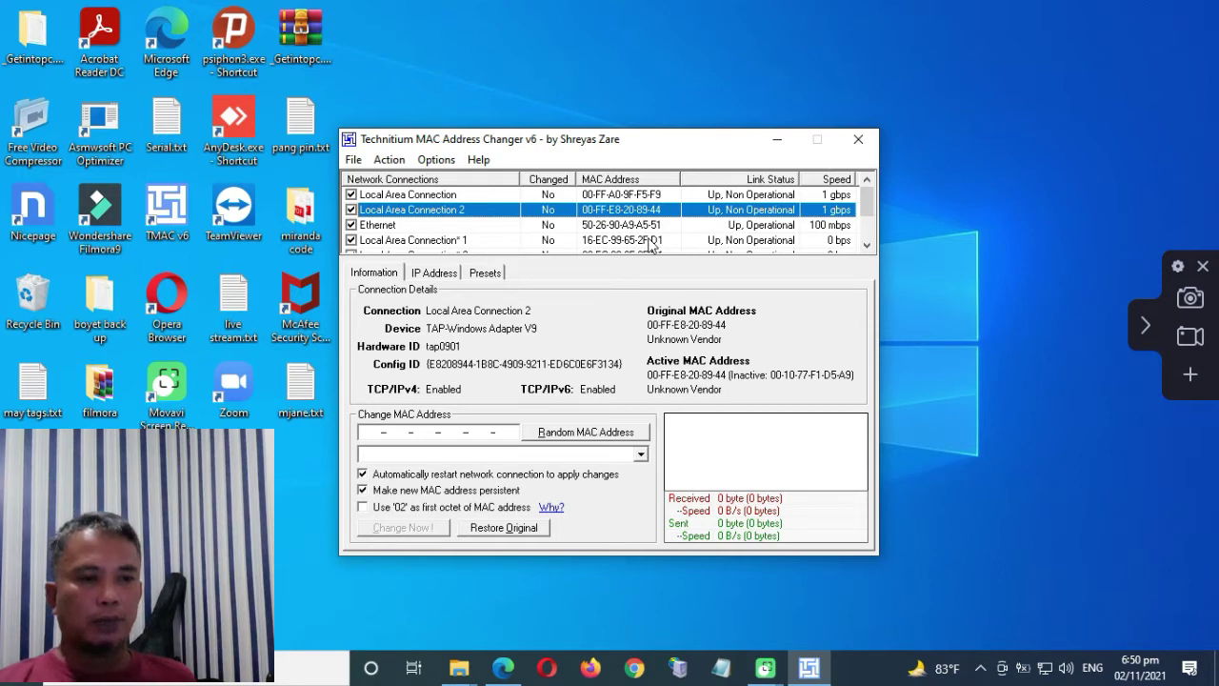
{"action": "left_click", "coordinate": [652, 243]}
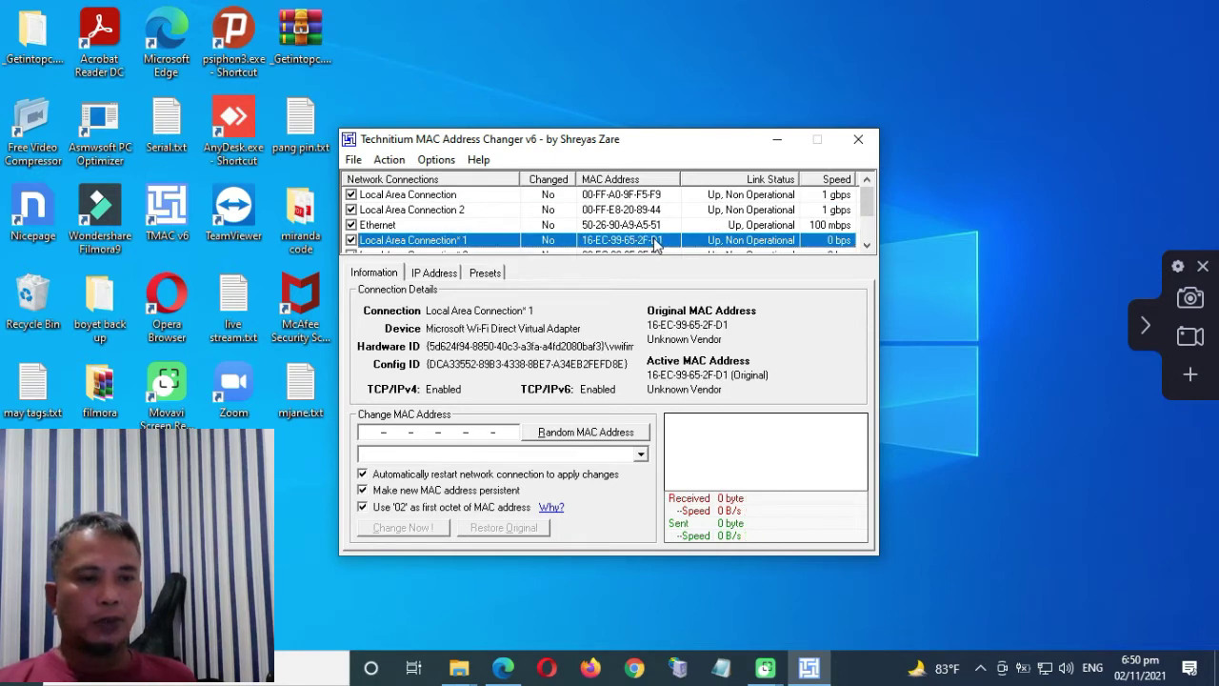
Step: Generate random MAC addresses for the Ethernet connection several times and apply the last one generated
{"action": "left_click", "coordinate": [640, 225]}
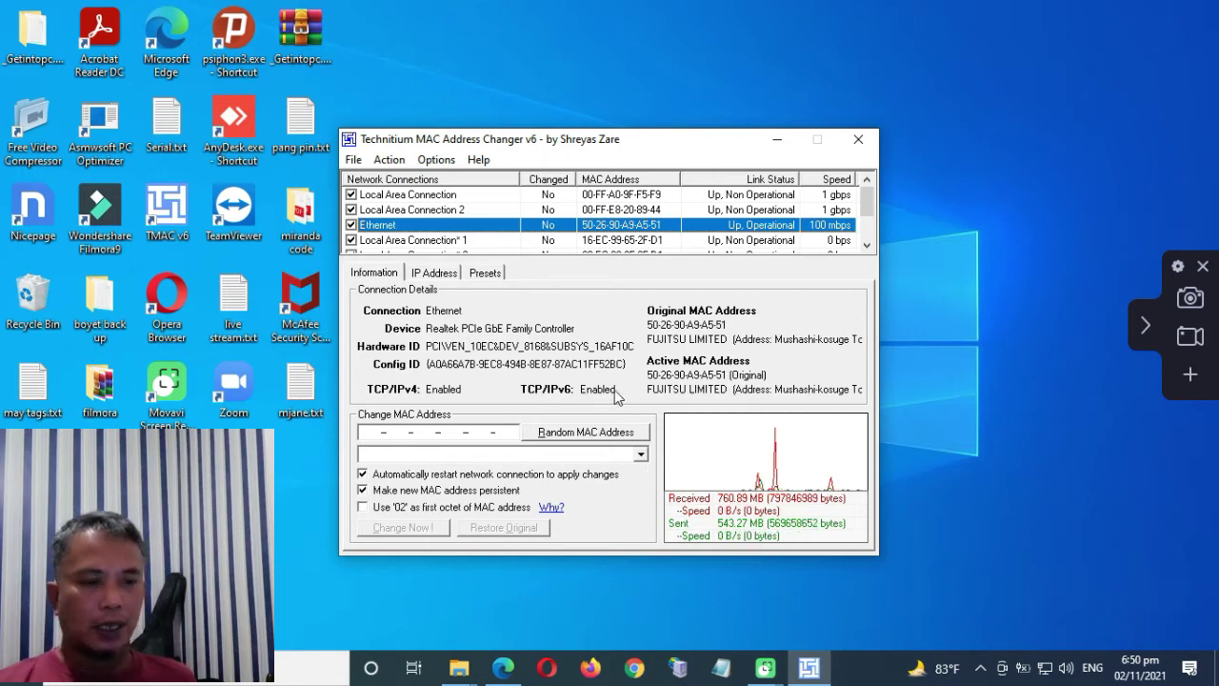
{"action": "left_click", "coordinate": [547, 441]}
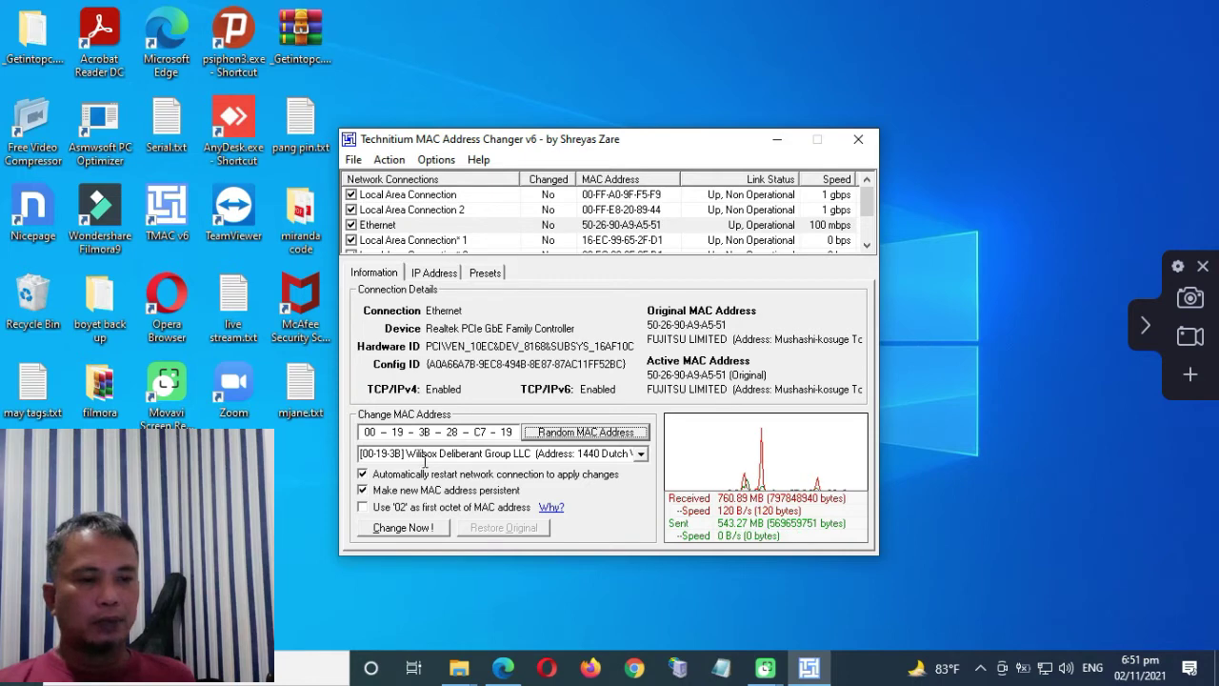
{"action": "left_click", "coordinate": [575, 437]}
{"action": "left_click", "coordinate": [575, 436]}
{"action": "left_click", "coordinate": [575, 437]}
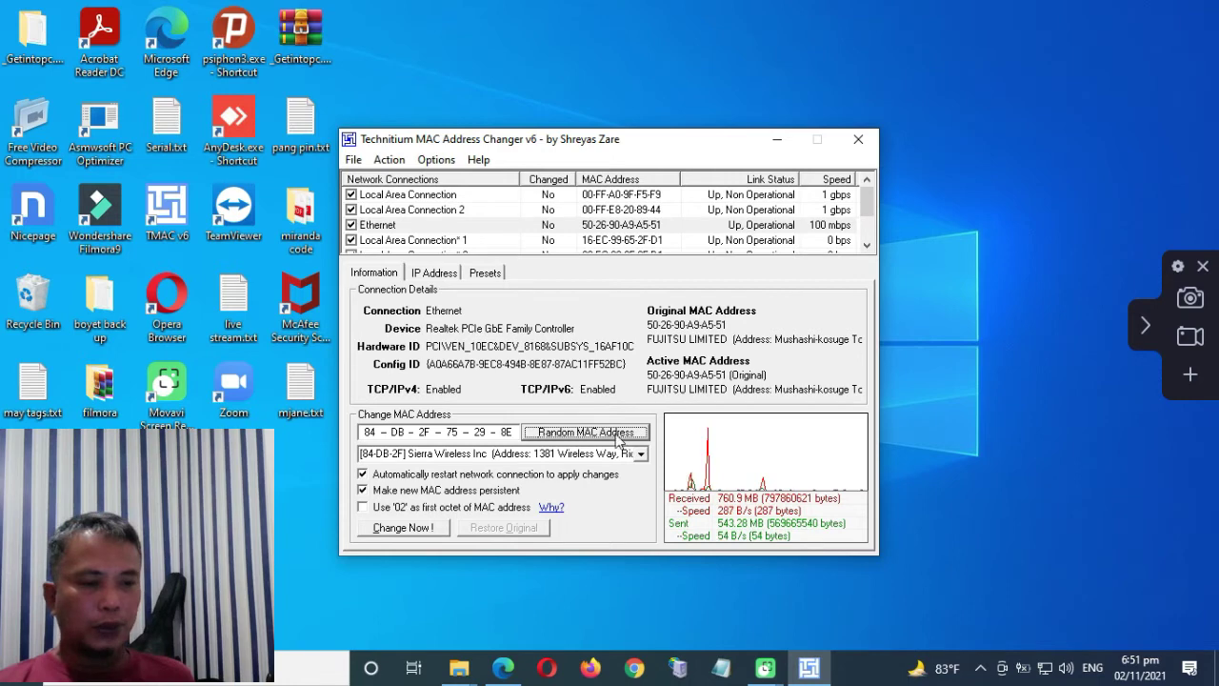
{"action": "left_click", "coordinate": [405, 527]}
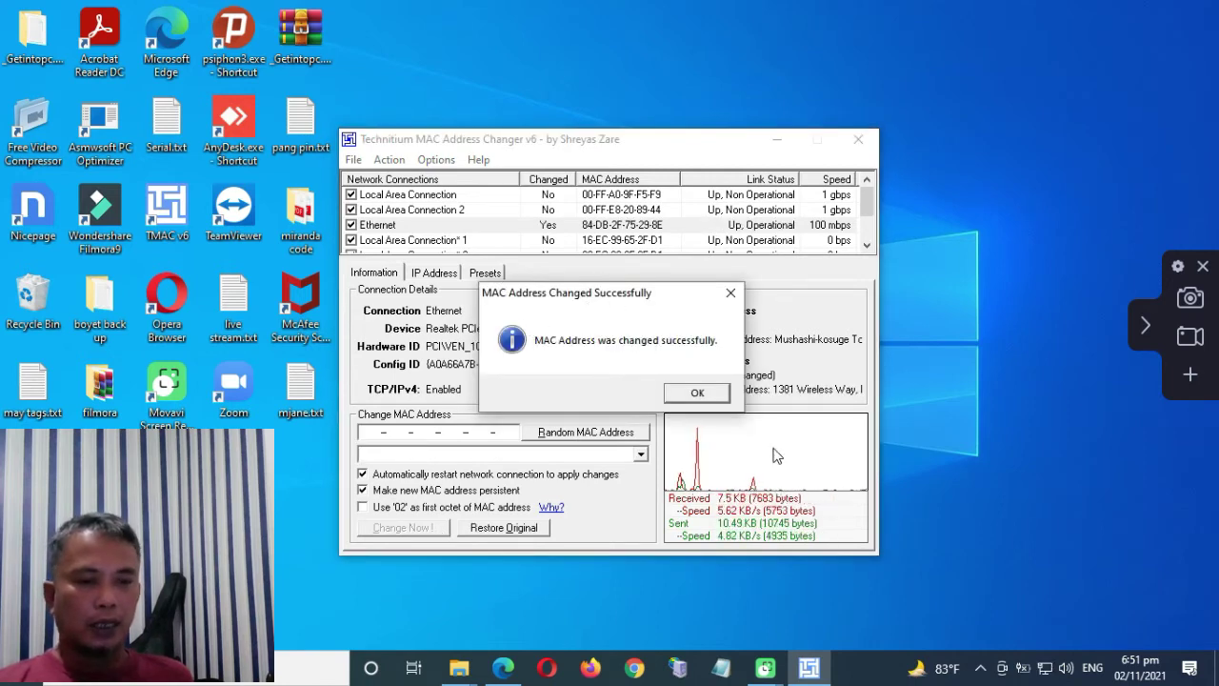
{"action": "left_click", "coordinate": [697, 393]}
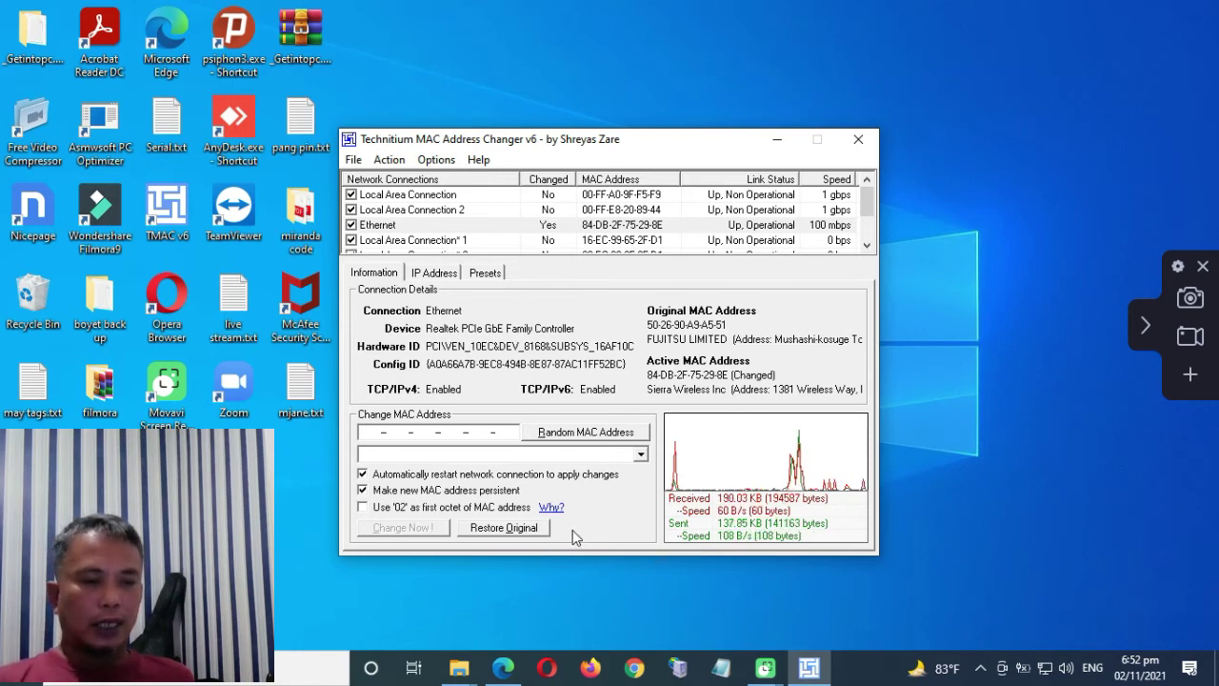
Step: Restore the Ethernet connection's original MAC address and dismiss the resulting message
{"action": "left_click", "coordinate": [505, 535]}
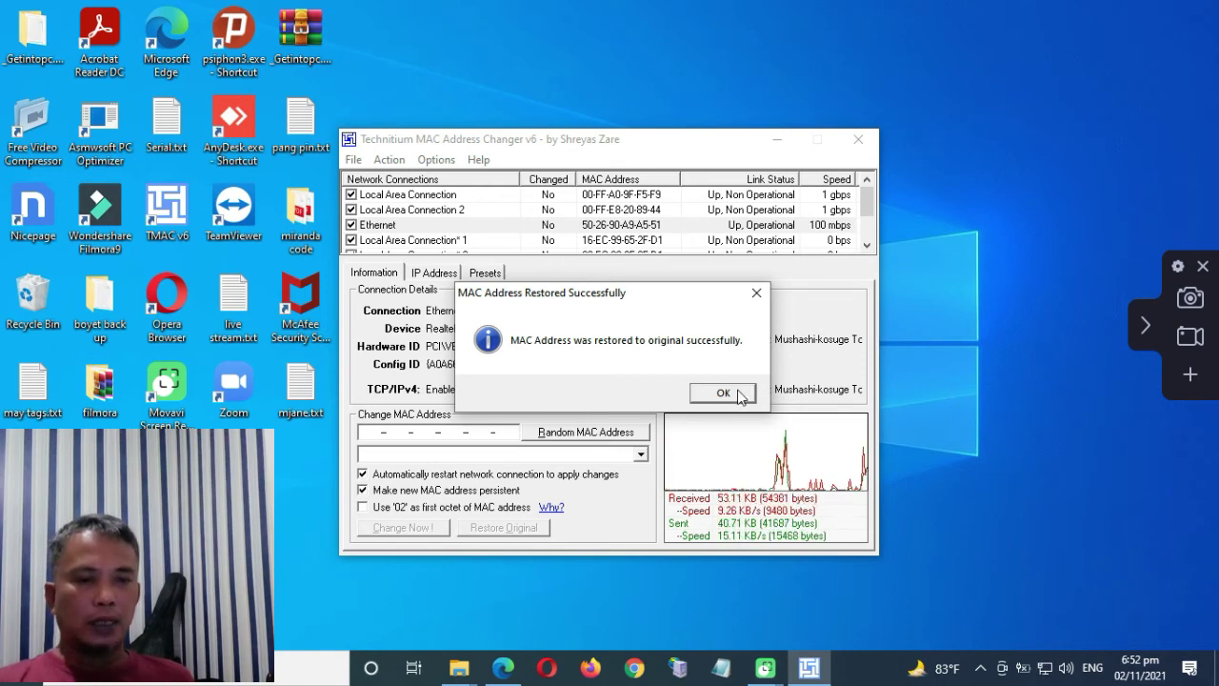
{"action": "left_click_drag", "start_coordinate": [714, 307], "coordinate": [579, 287]}
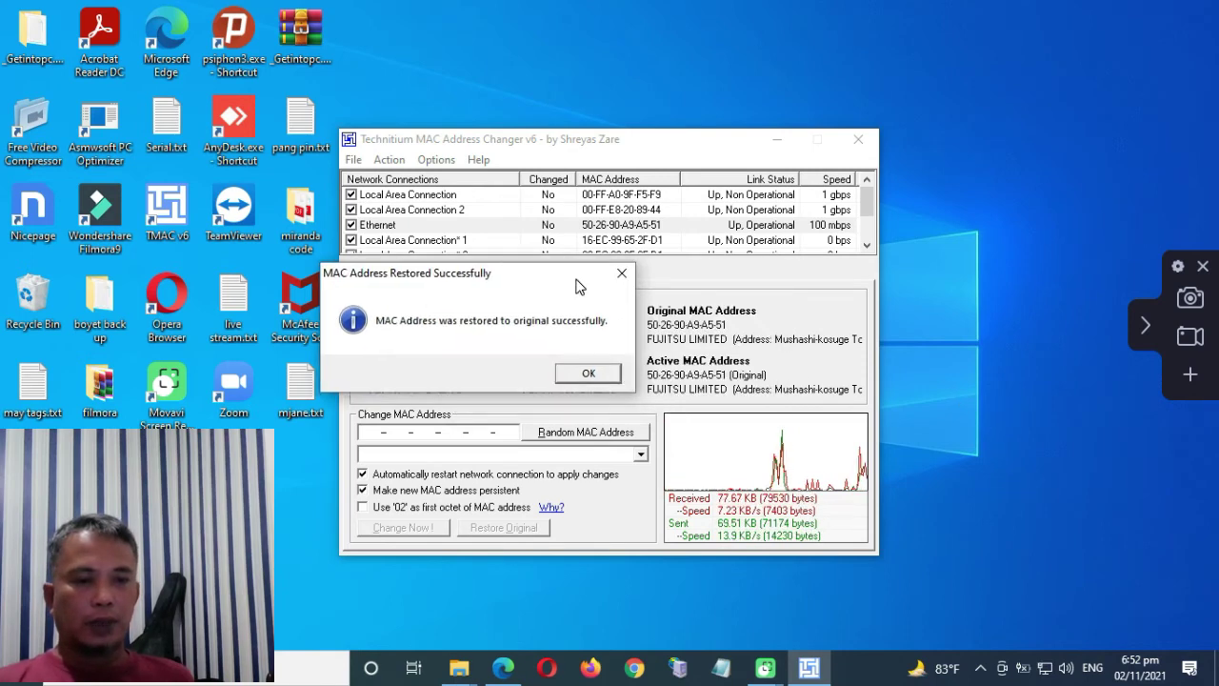
{"action": "left_click", "coordinate": [611, 374]}
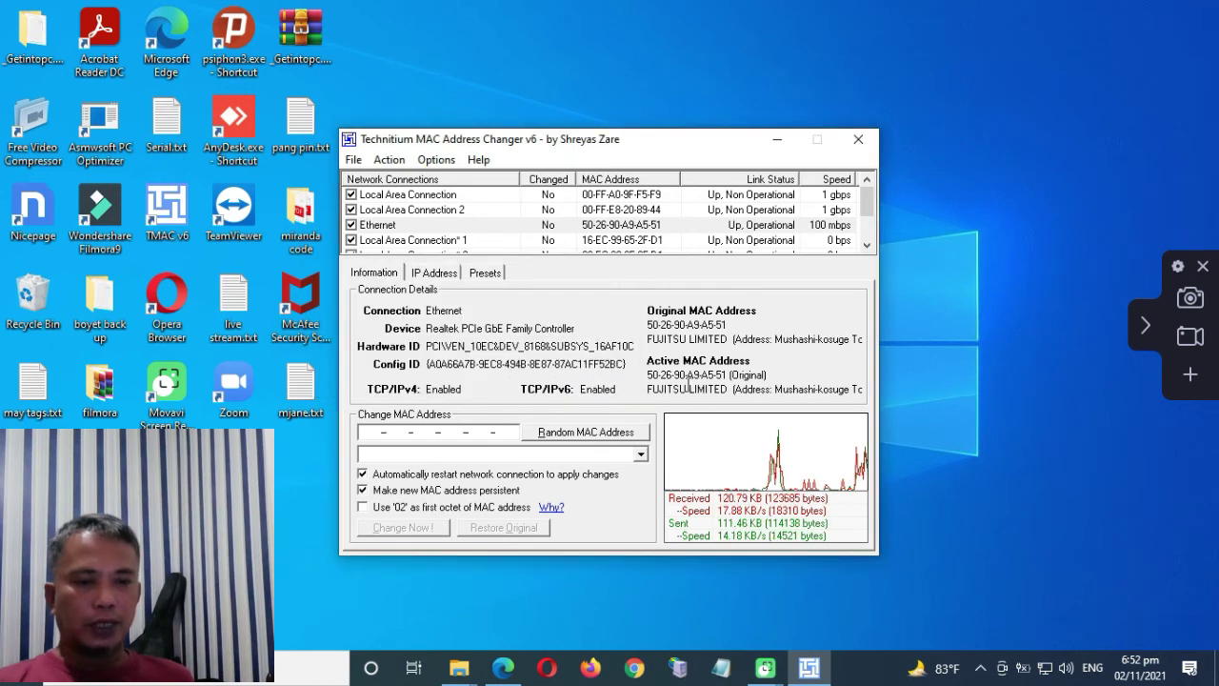